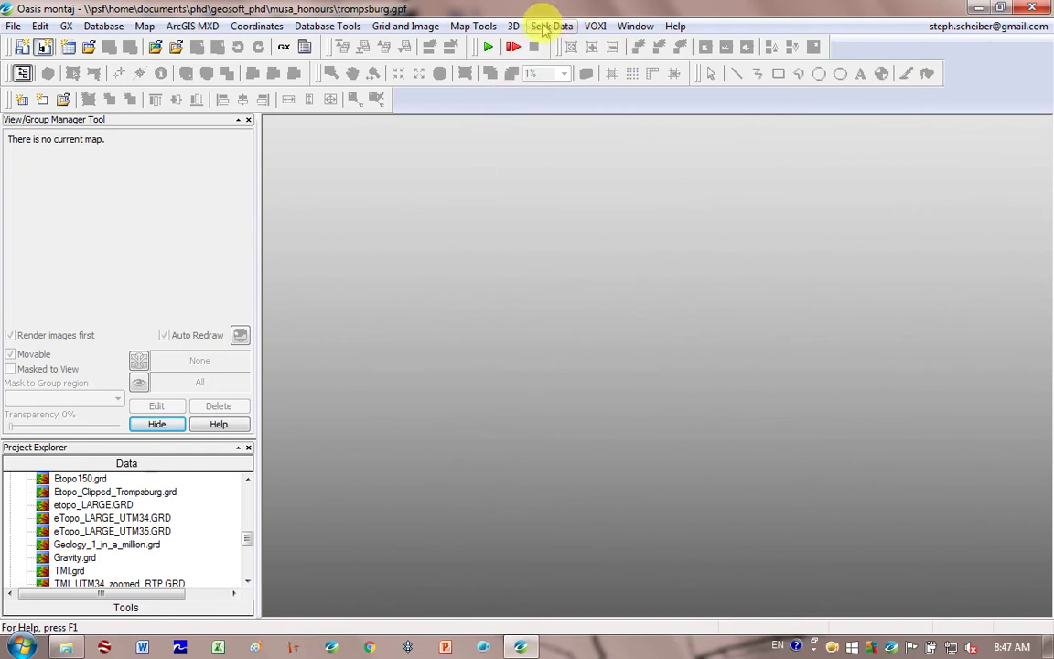
Step: Launch Seeker from the Seek Data menu, starting from the full-globe search area
click(542, 29)
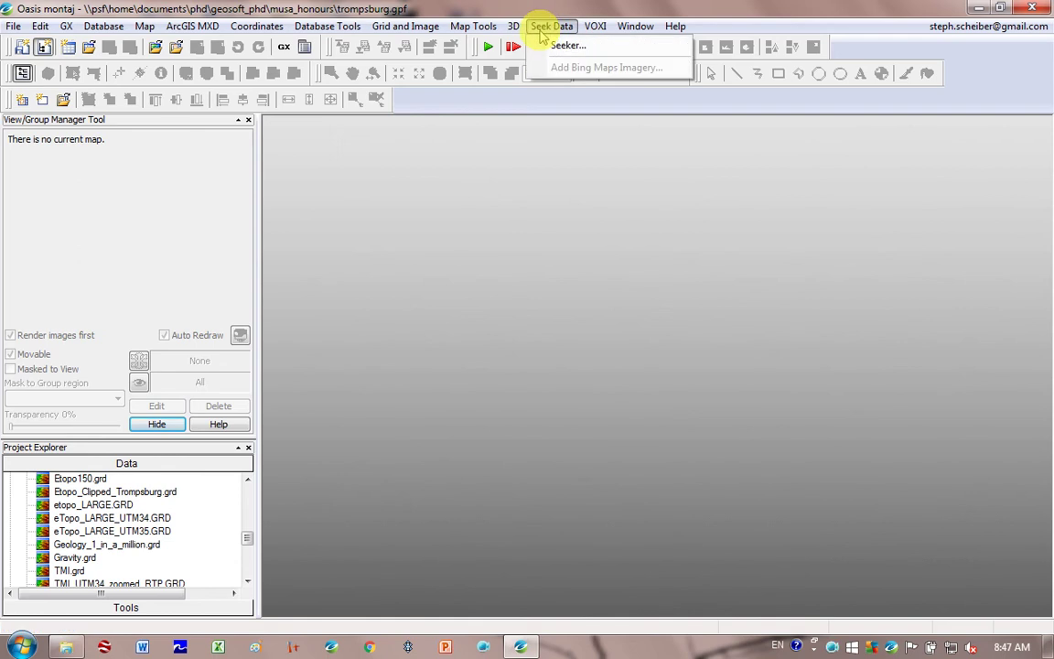
click(551, 51)
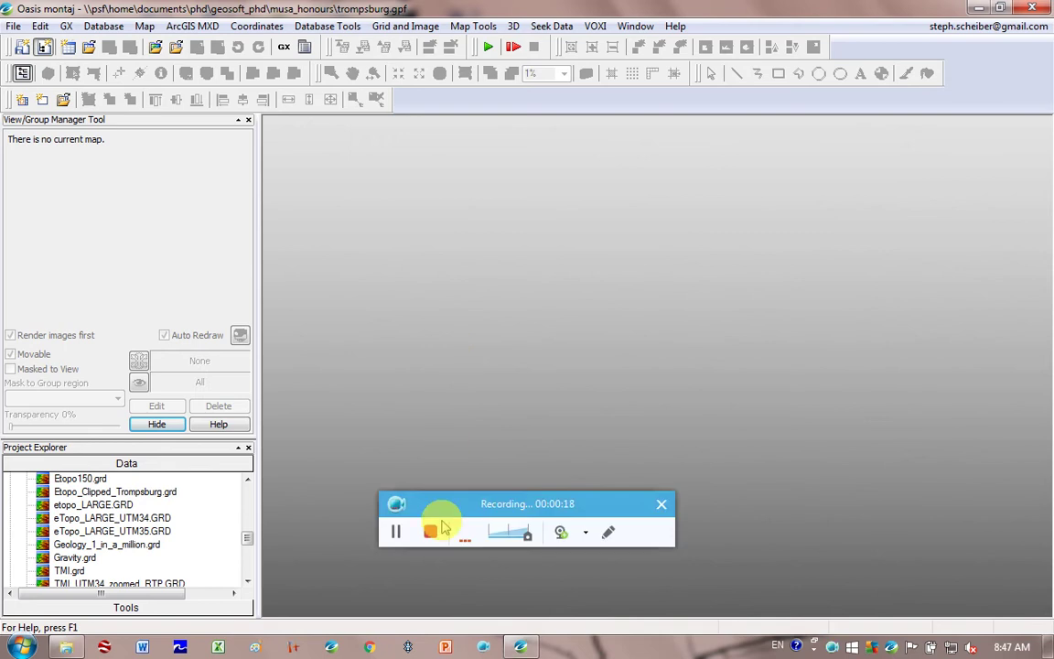
click(394, 531)
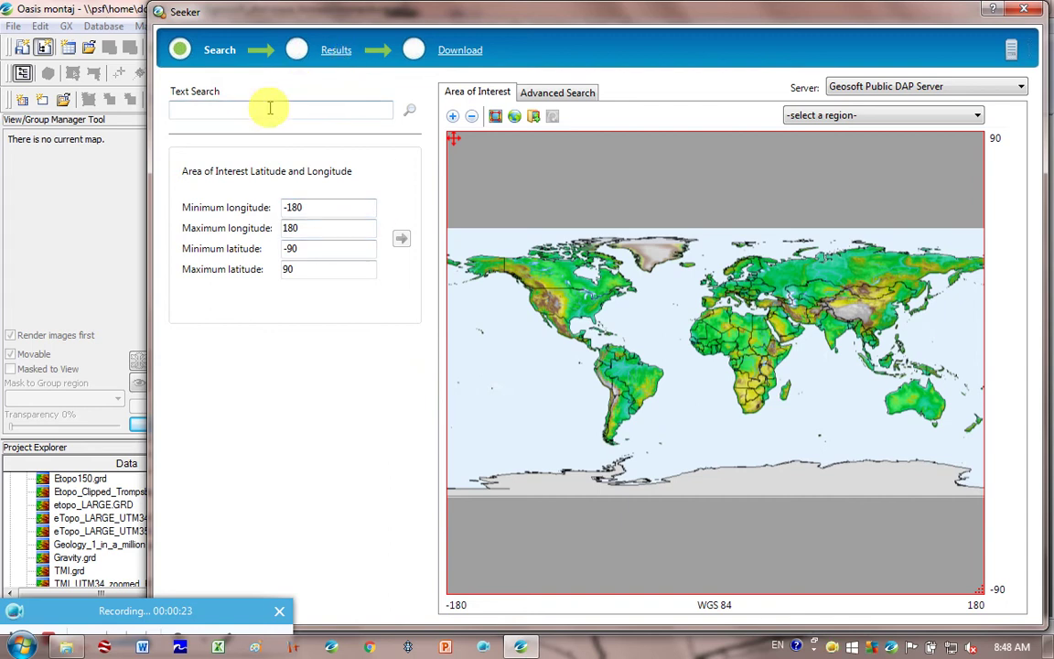
Step: Draw an area-of-interest box over southern Africa: longitude 23.67–31.38, latitude -32.48 to -25.87
click(305, 207)
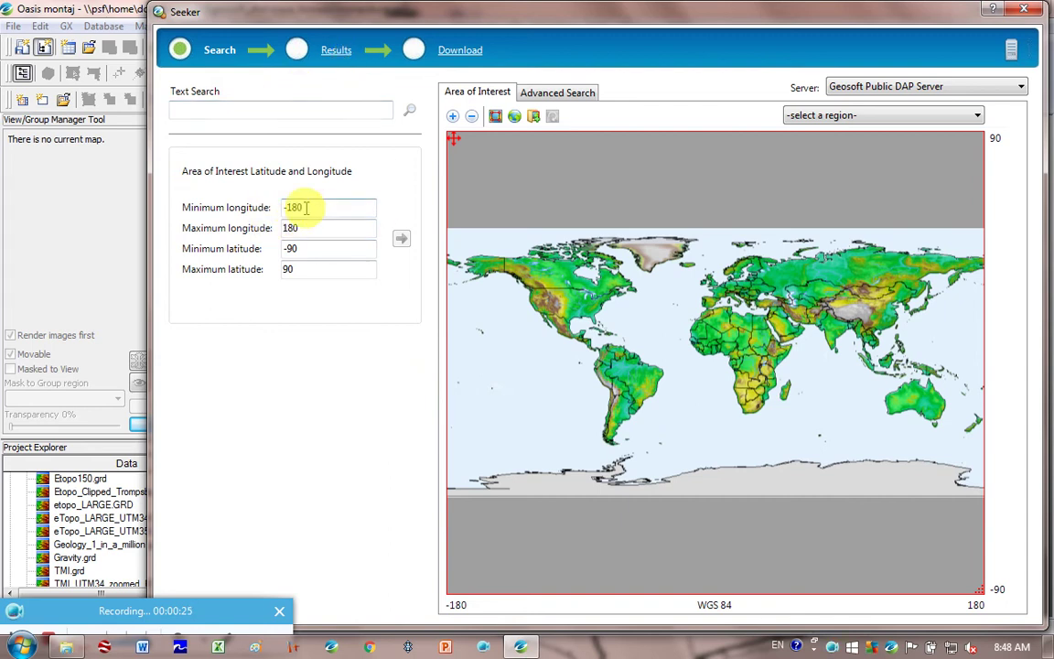
click(494, 117)
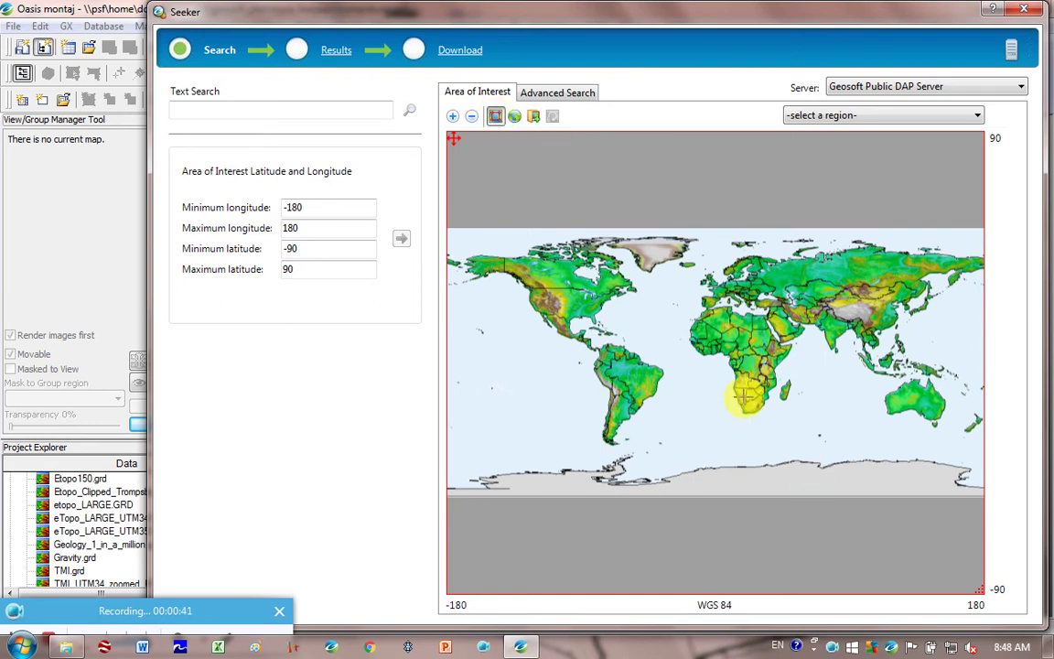
drag(749, 395, 763, 411)
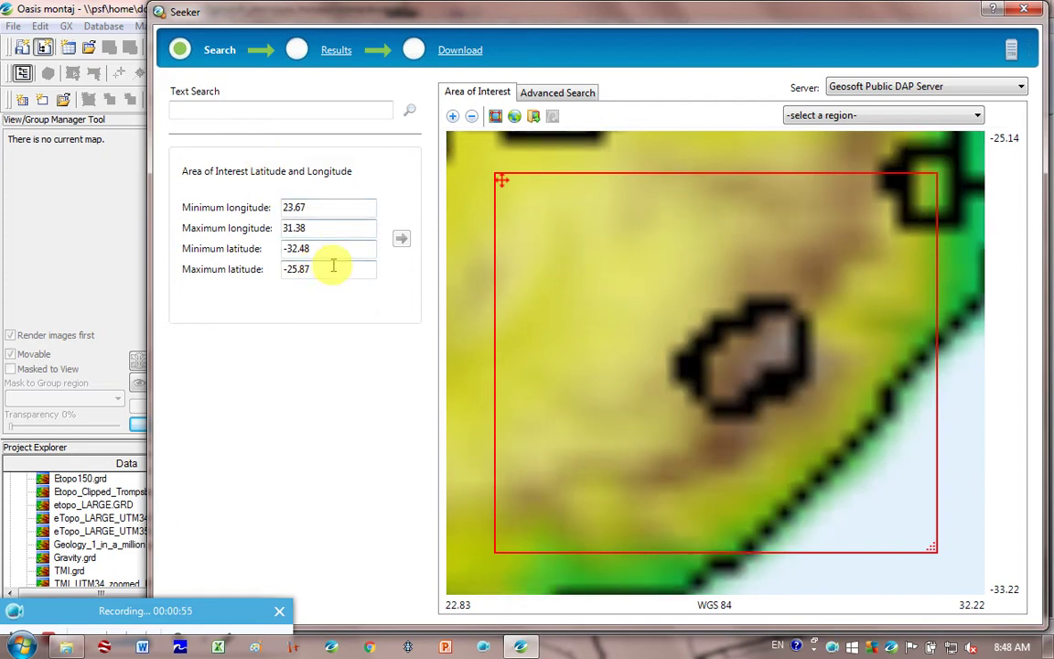
Step: Show Seeker results, expand SRTM > Africa, and tick SRTM30m Southern Africa to preview it
click(335, 55)
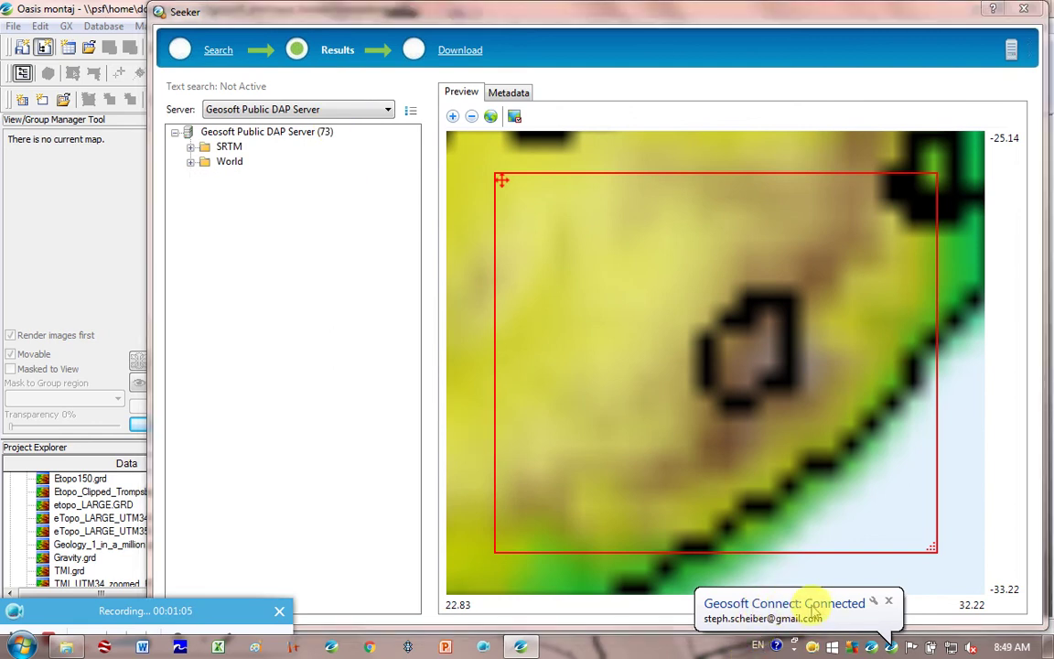
click(823, 615)
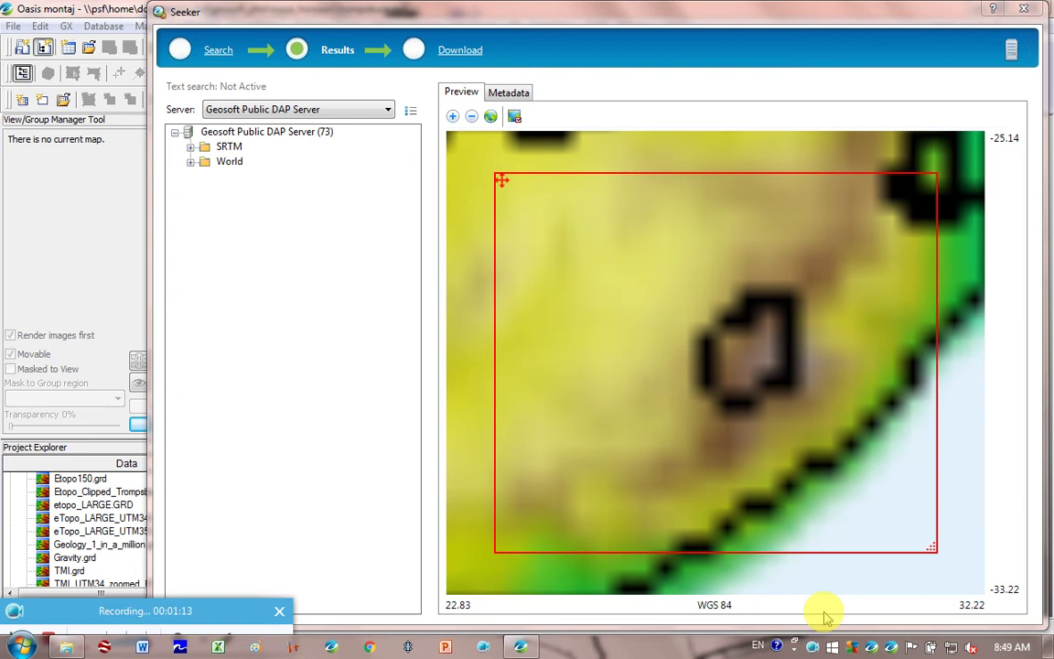
click(190, 148)
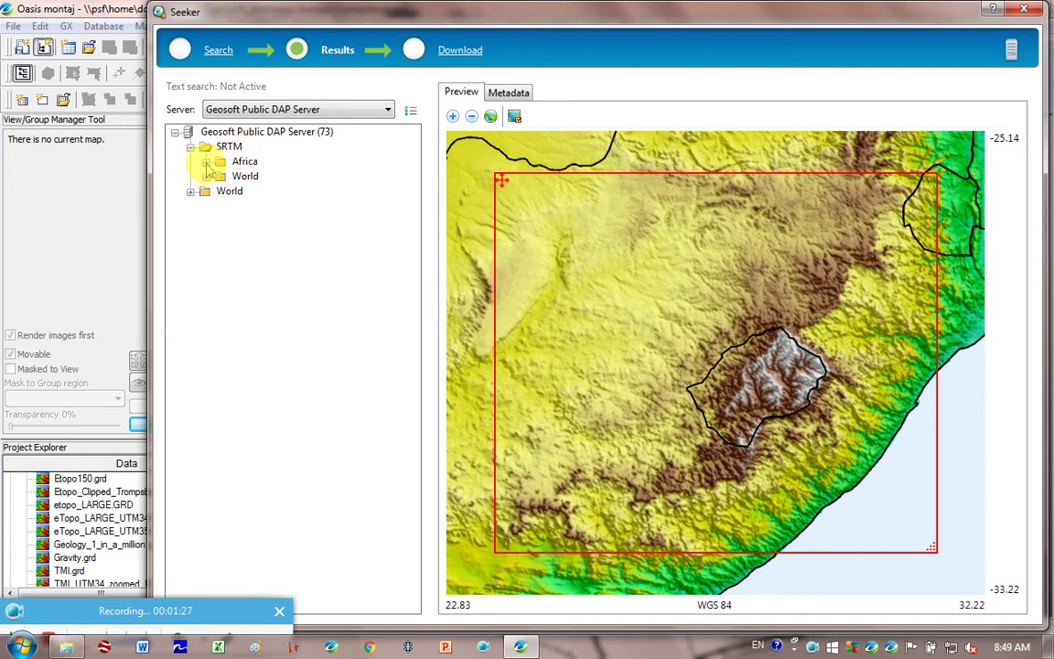
click(207, 162)
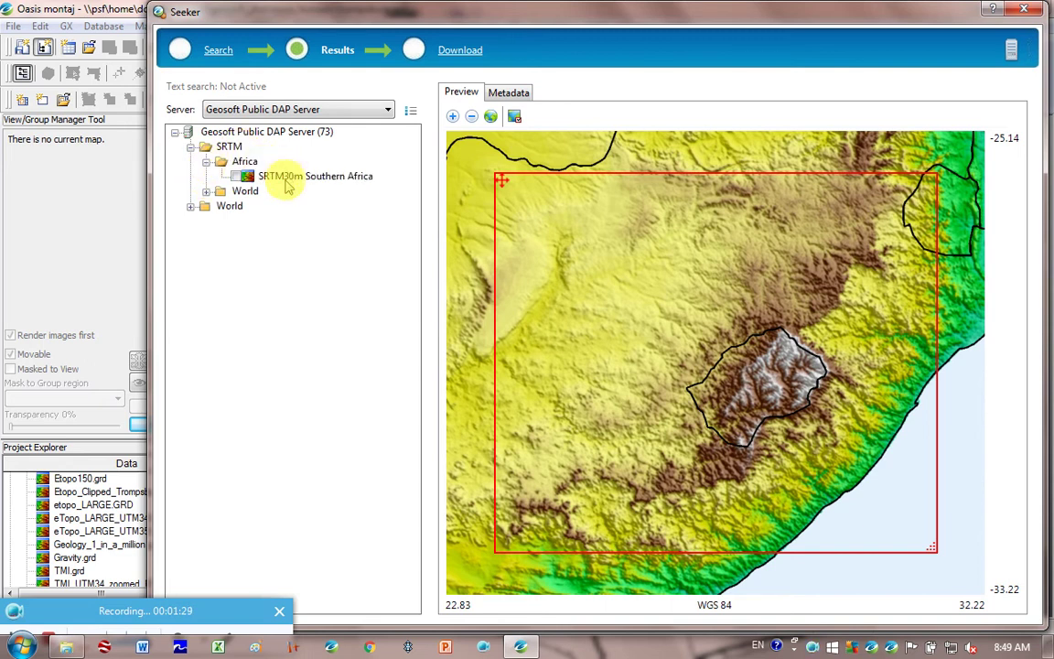
click(207, 191)
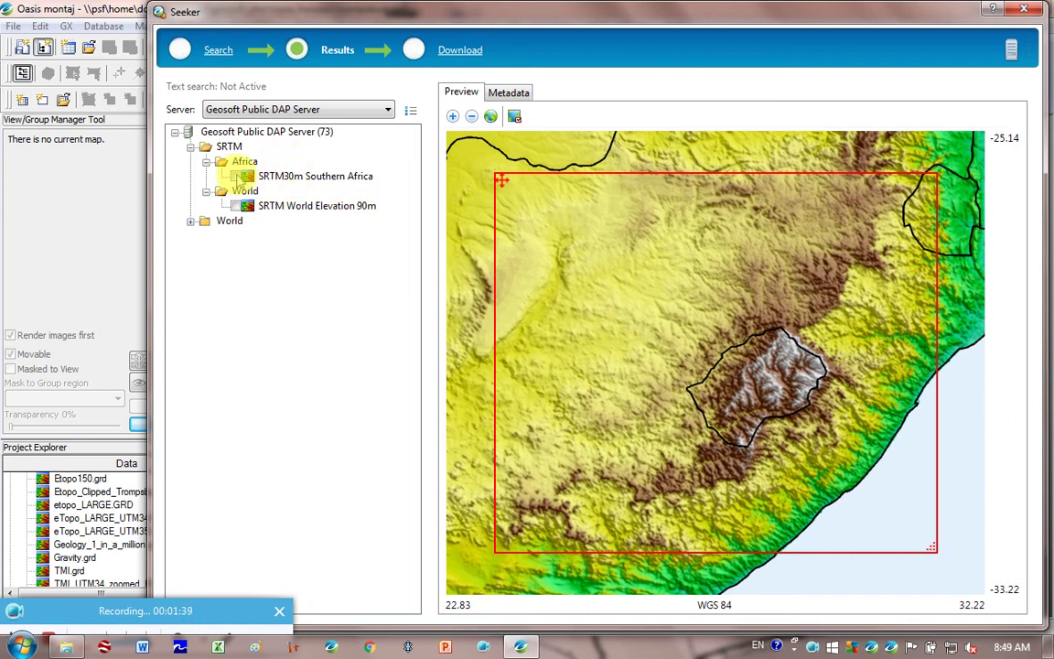
click(190, 222)
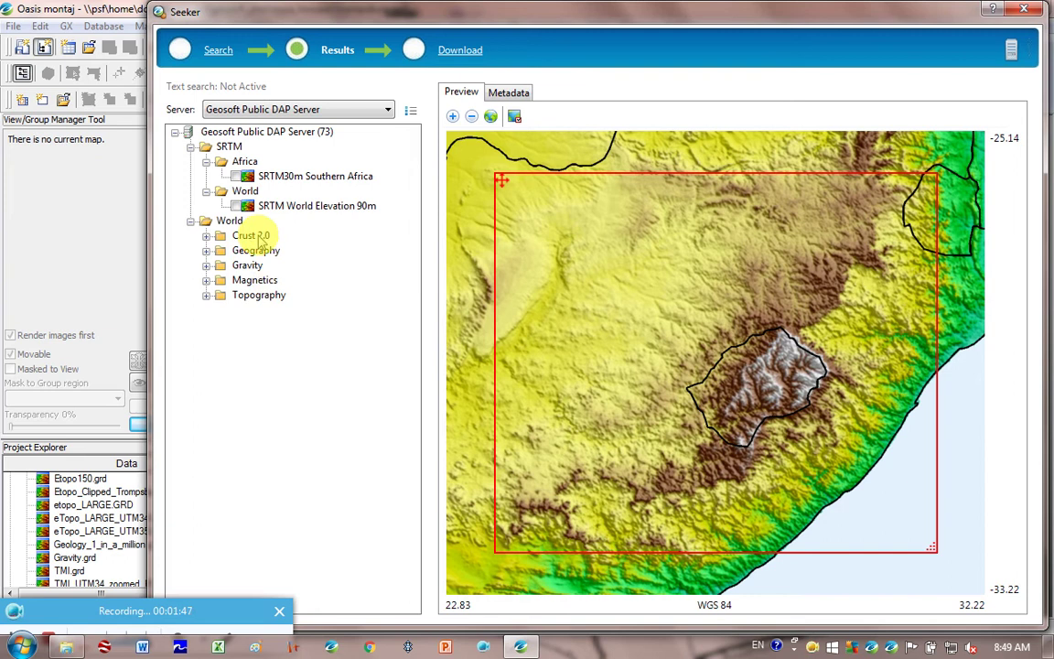
click(237, 177)
click(236, 176)
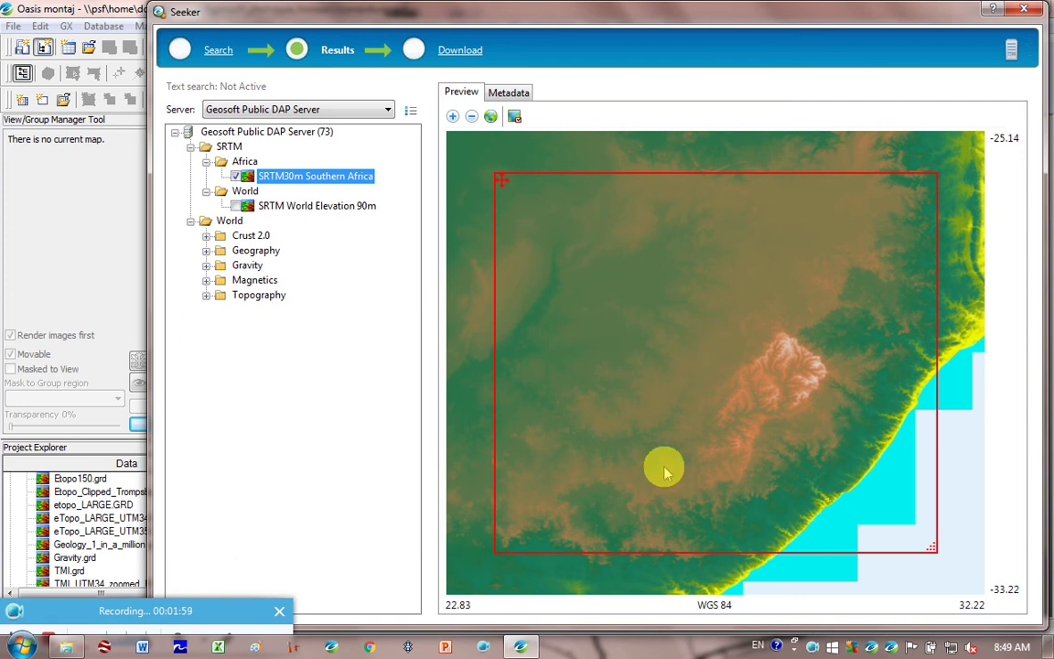
Step: On the Download step, set the destination folder to Geosoft_PhD\0eTopo
click(462, 53)
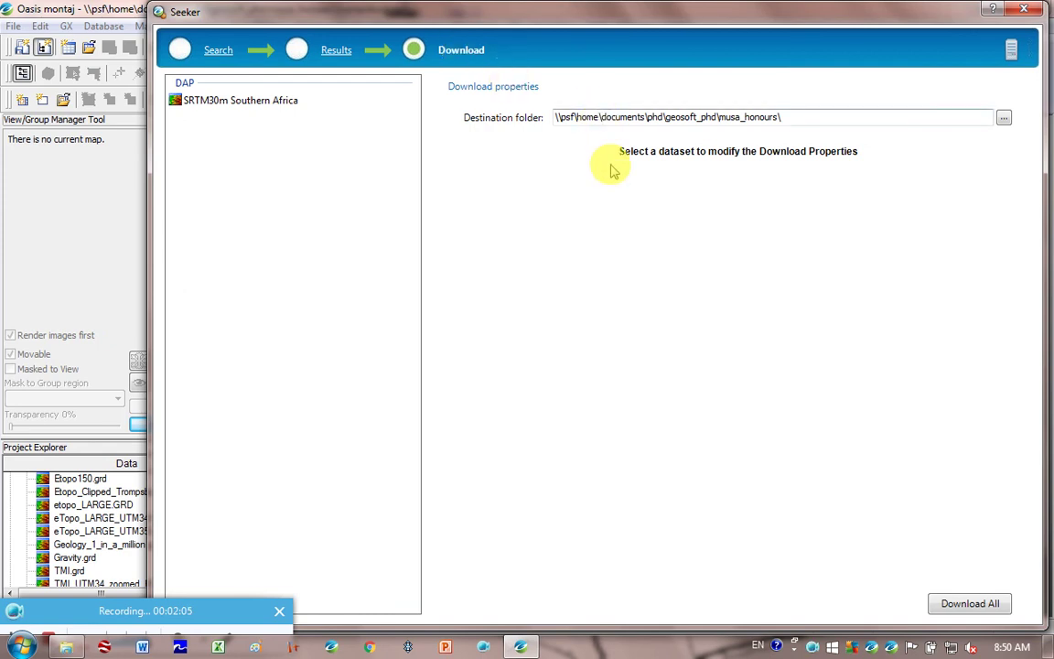
click(1003, 118)
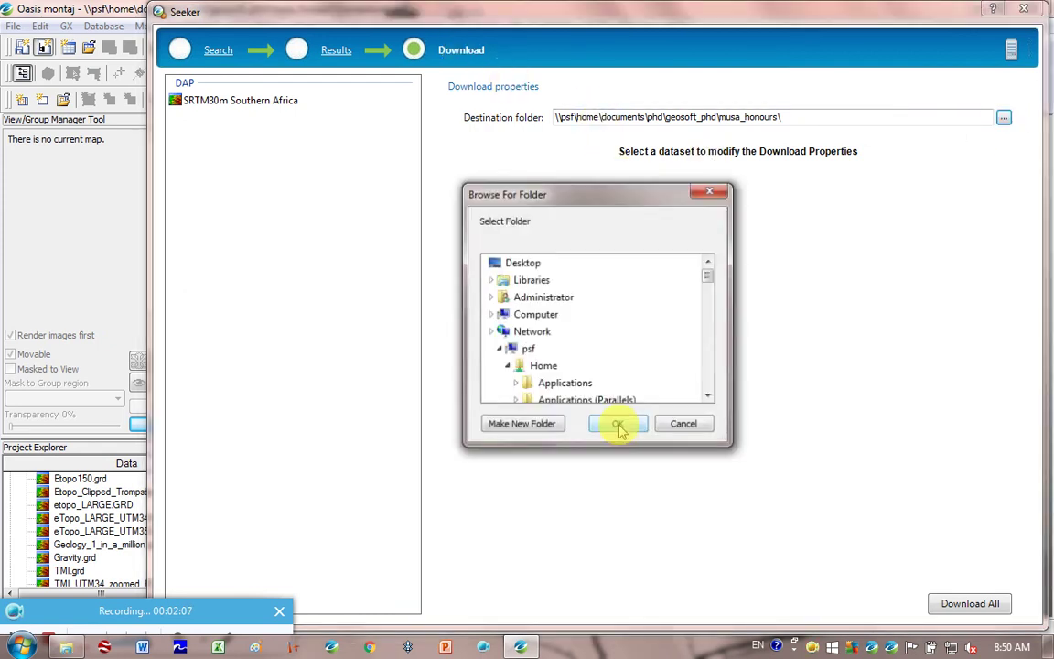
scroll(638, 274, up, 15)
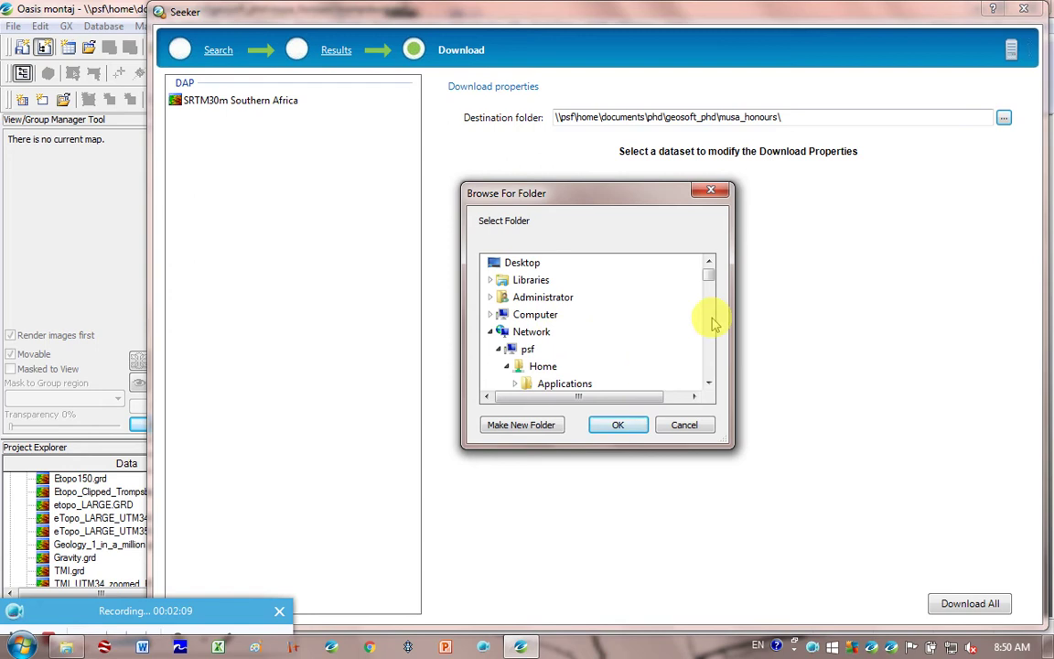
drag(710, 277, 711, 303)
click(565, 348)
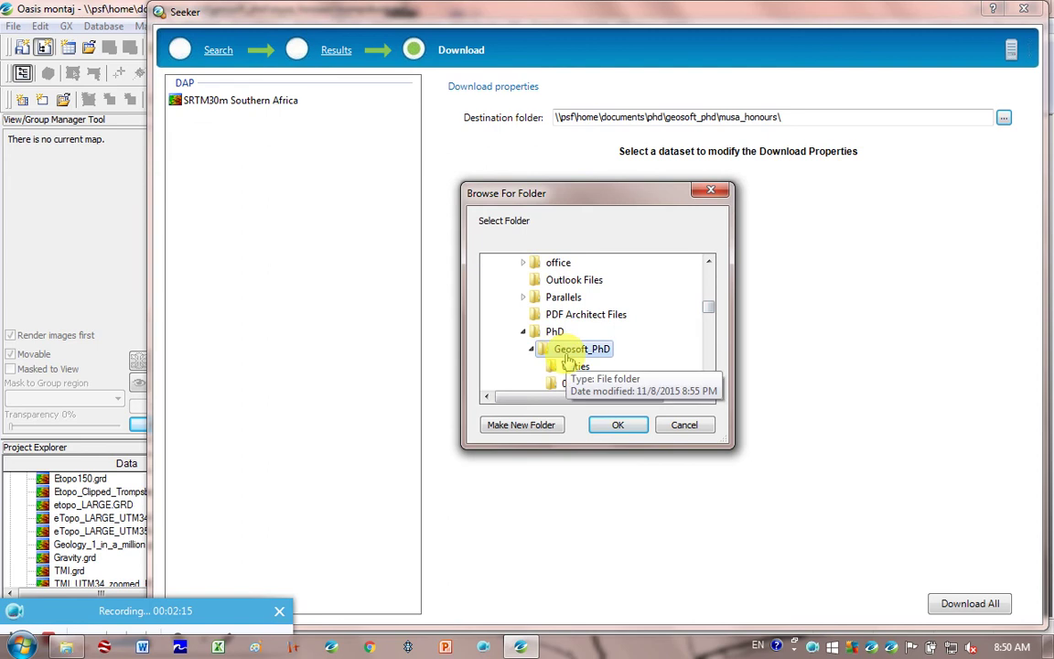
scroll(567, 360, down, 2)
scroll(566, 360, up, 1)
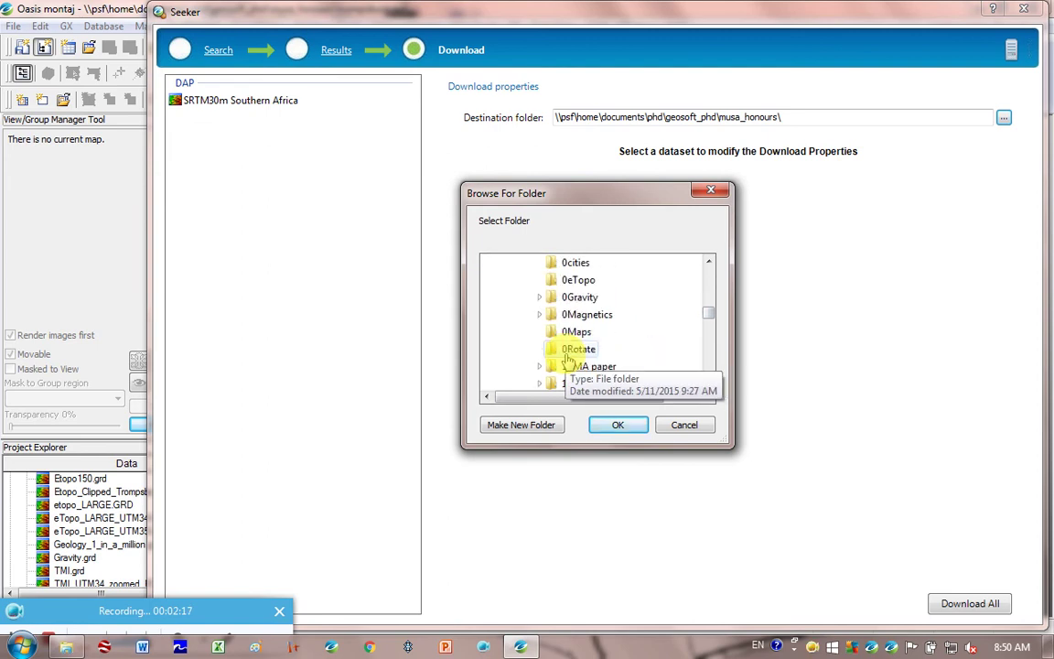
click(588, 285)
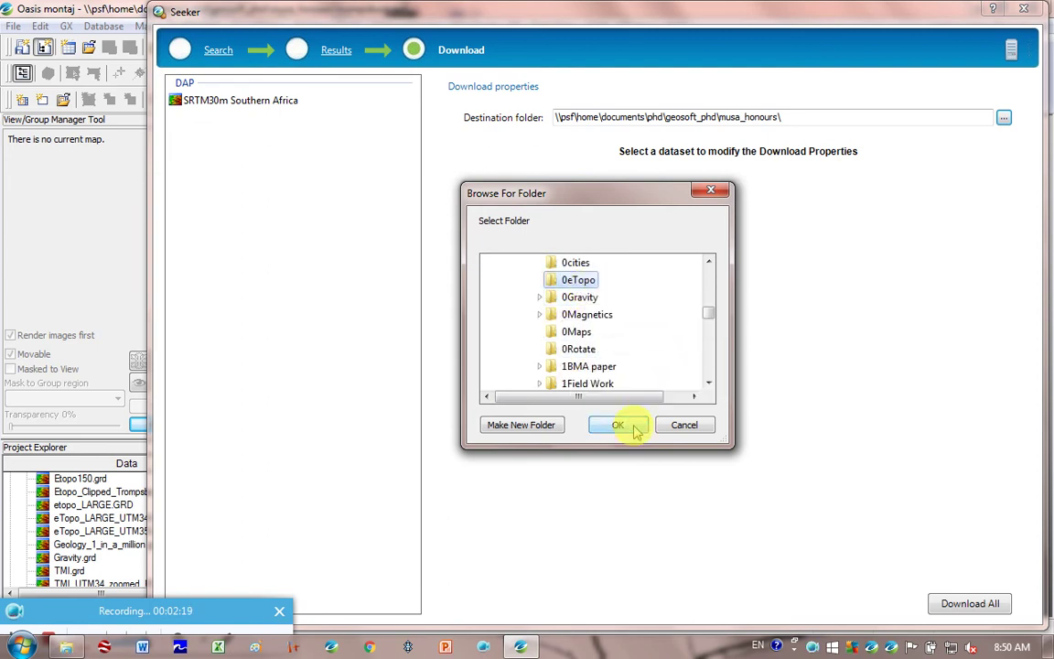
click(617, 425)
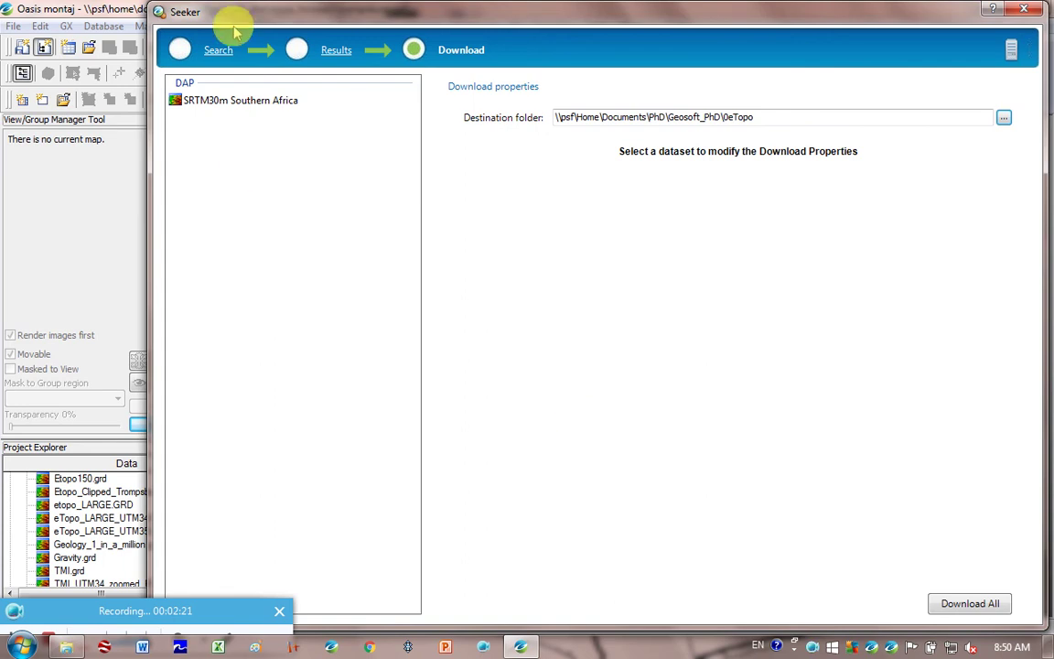
Step: Download the SRTM30m Southern Africa grid into 0eTopo, accepting the data terms and conditions
click(211, 101)
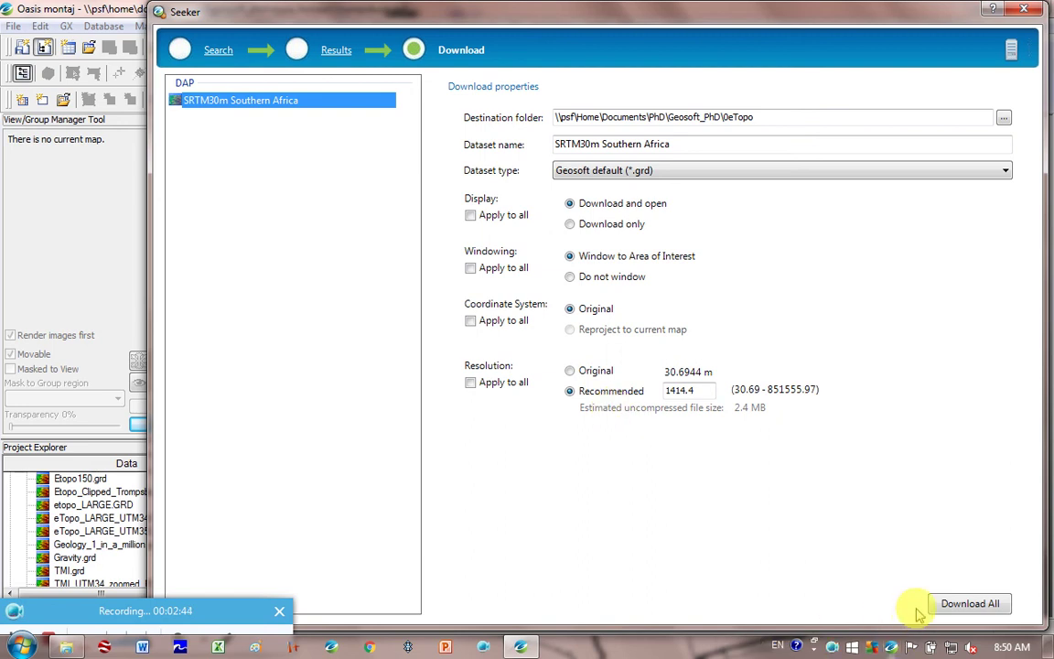
click(949, 604)
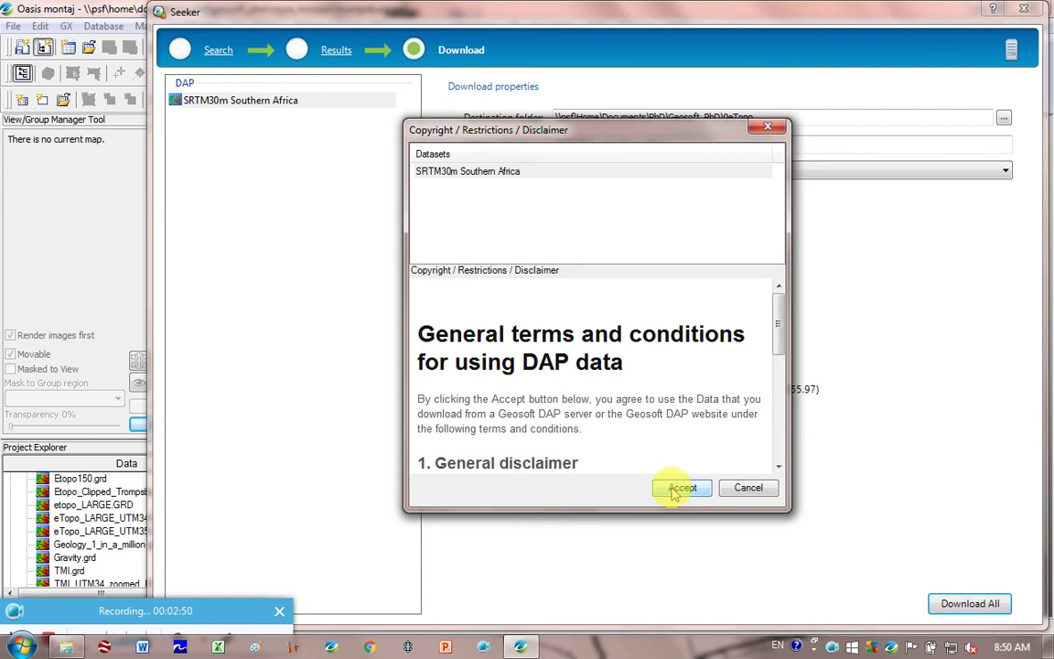
click(681, 488)
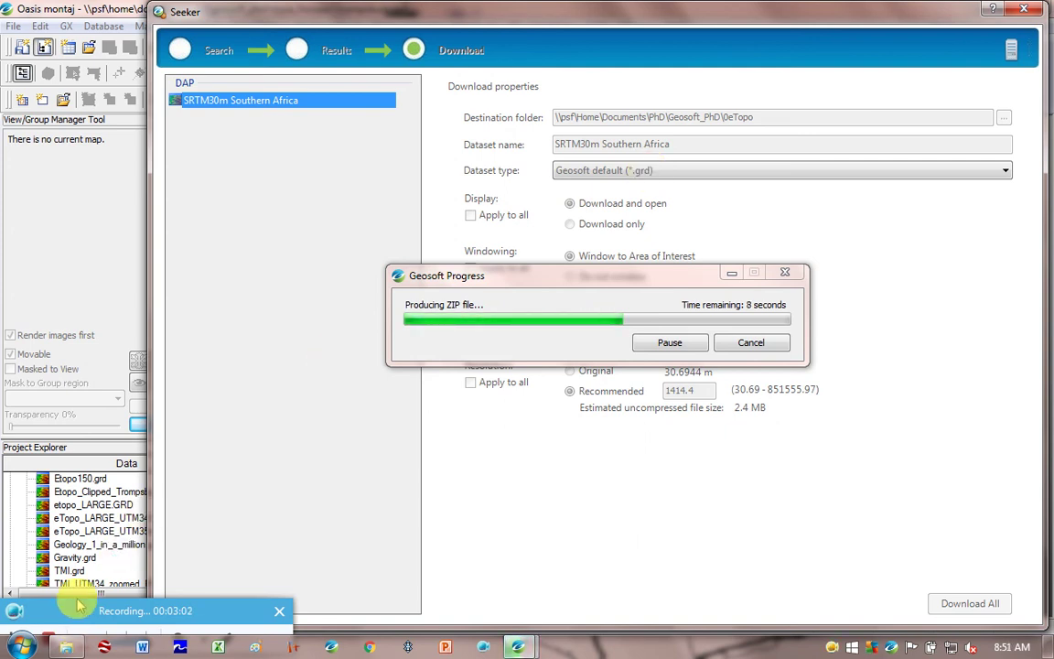
mouse_move(79, 619)
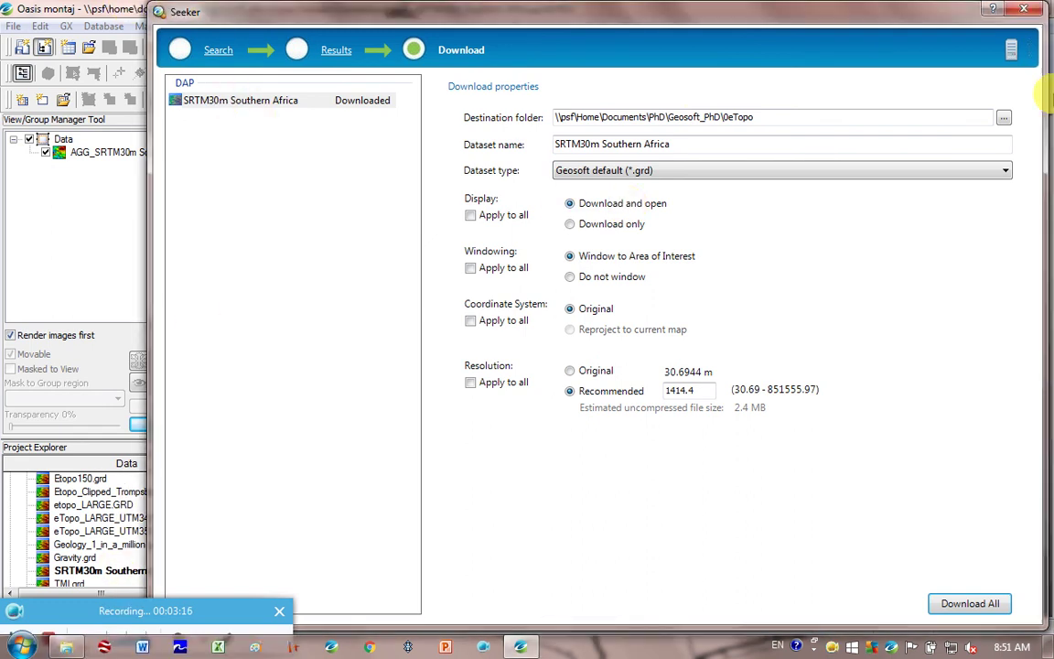
Step: Open Windows Explorer and go to the 0eTopo folder via Recent Places
click(65, 646)
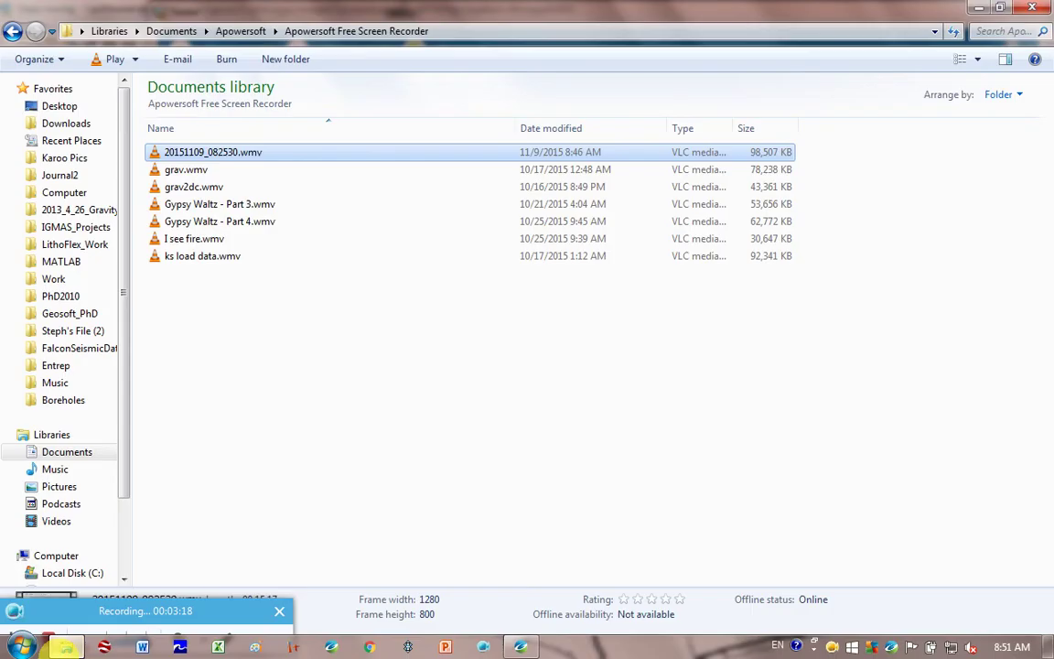
click(1006, 13)
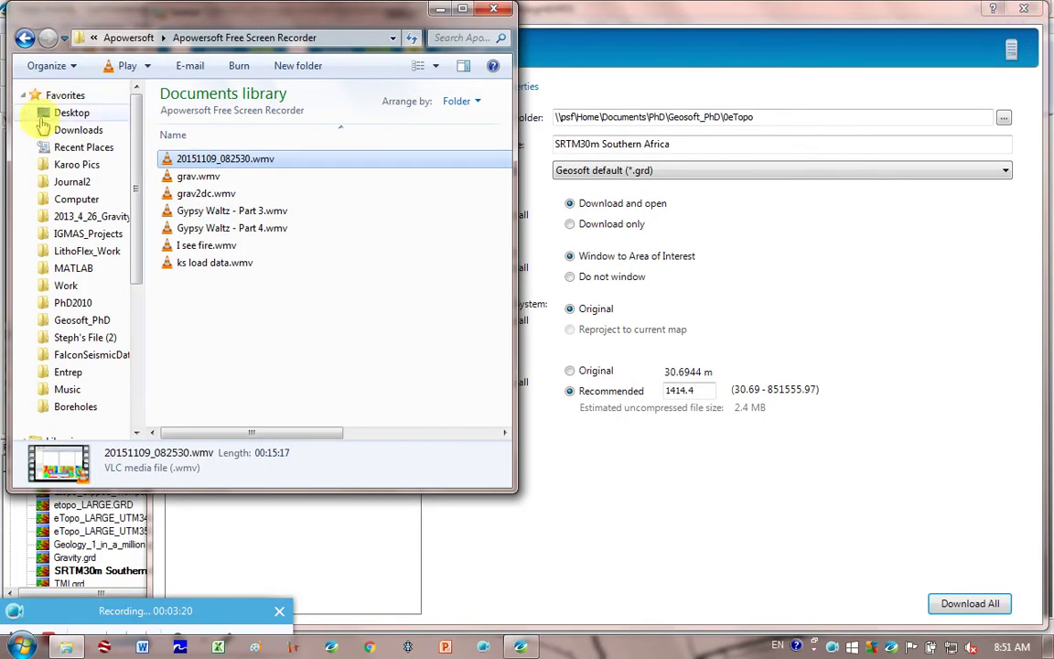
click(83, 148)
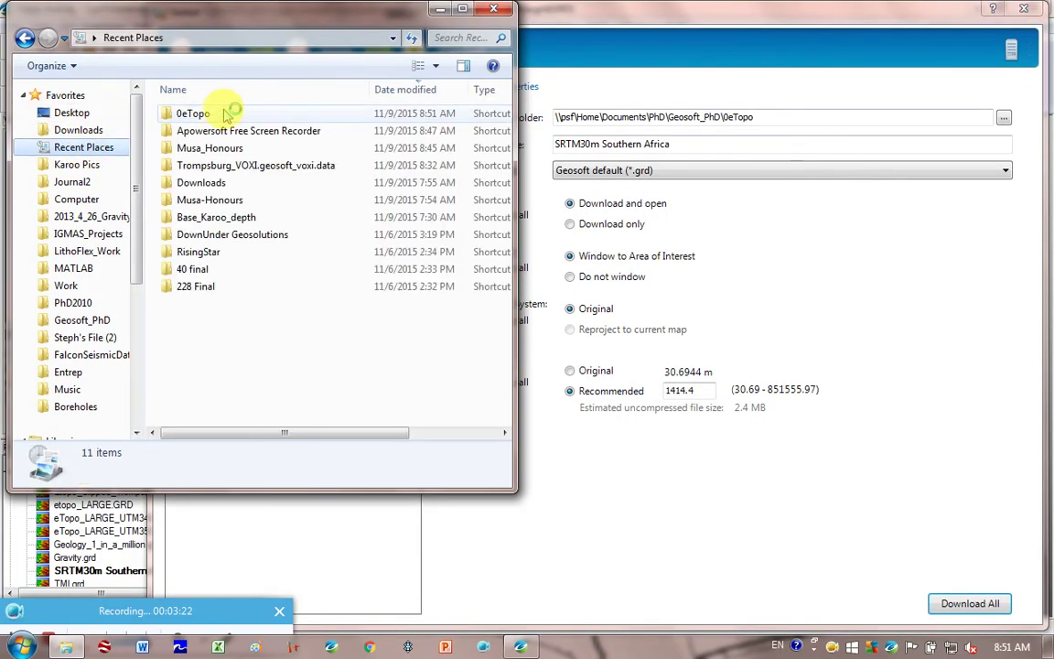
double_click(212, 114)
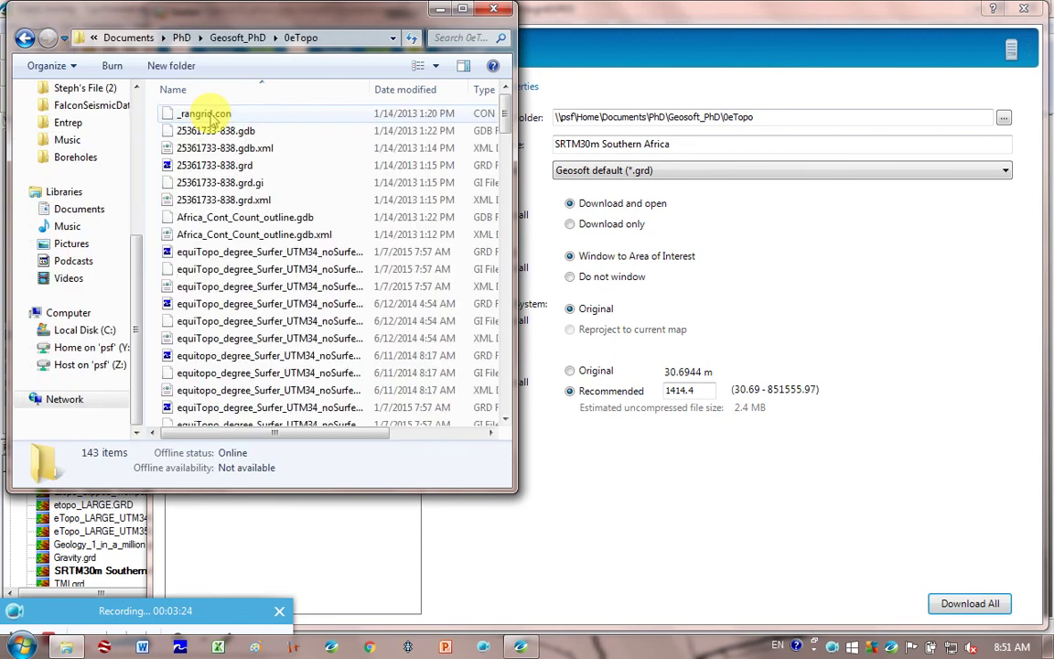
Step: Sort by Date modified, check the 1.03 MB SRTM30m Southern Africa.GRD, and return to Seeker
click(416, 90)
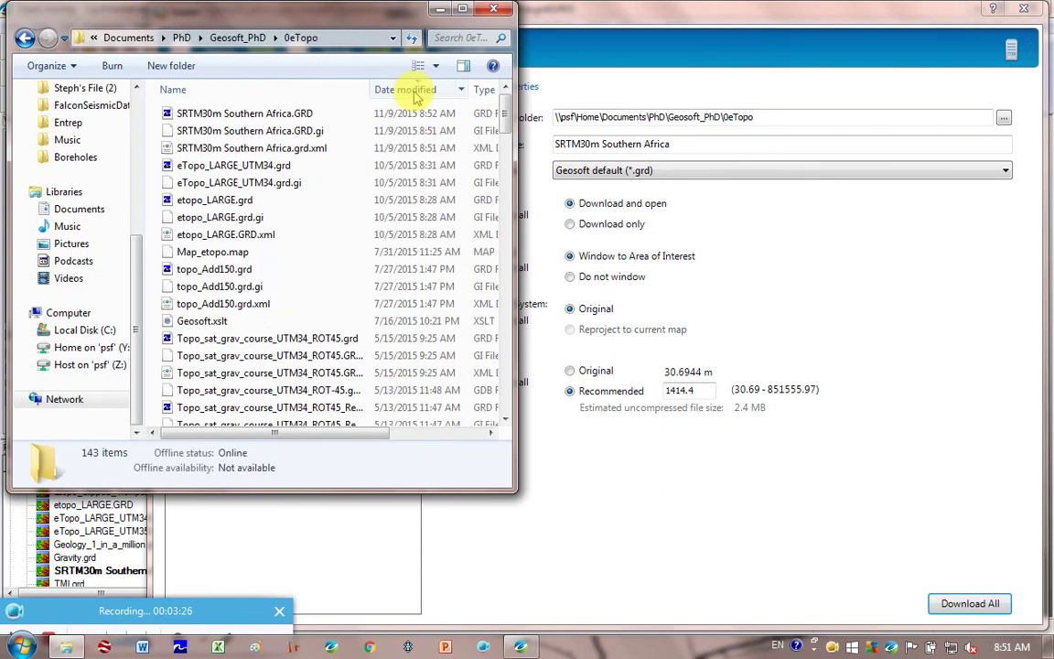
click(208, 112)
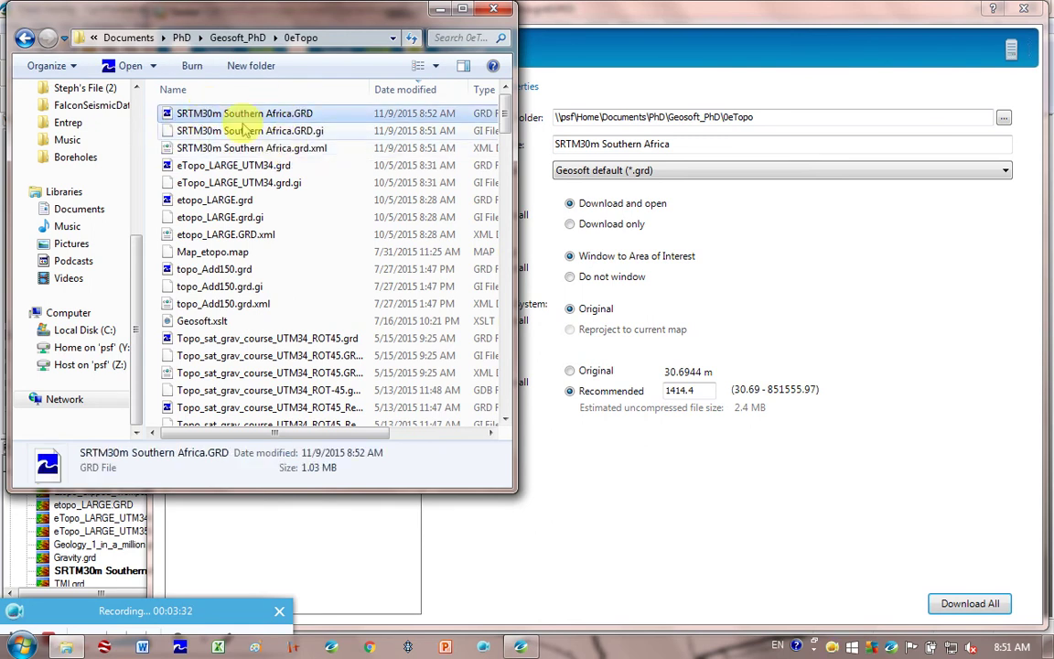
drag(517, 177, 557, 188)
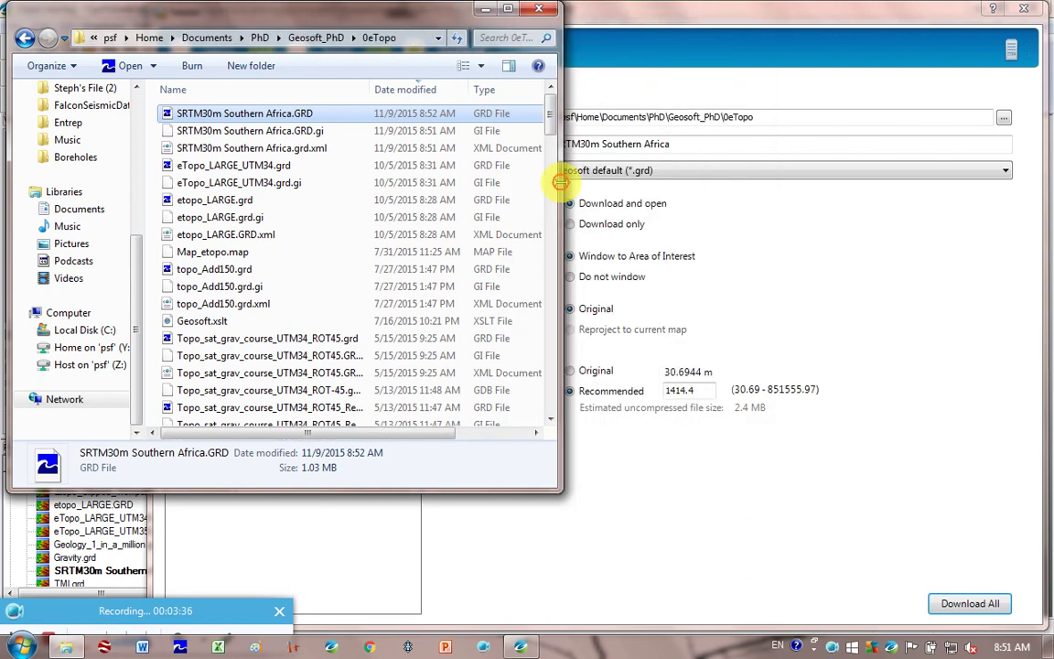
click(929, 41)
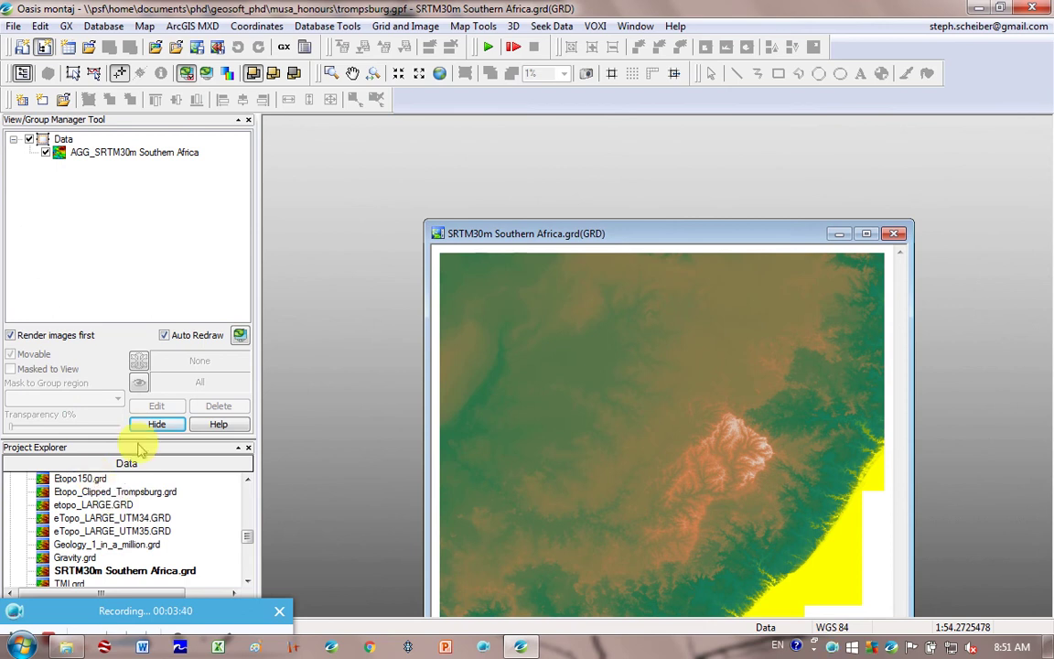
Step: Reposition the SRTM grid map, select SRTM30m Southern Africa.grd, and expand the layer Data tree
drag(792, 235, 729, 142)
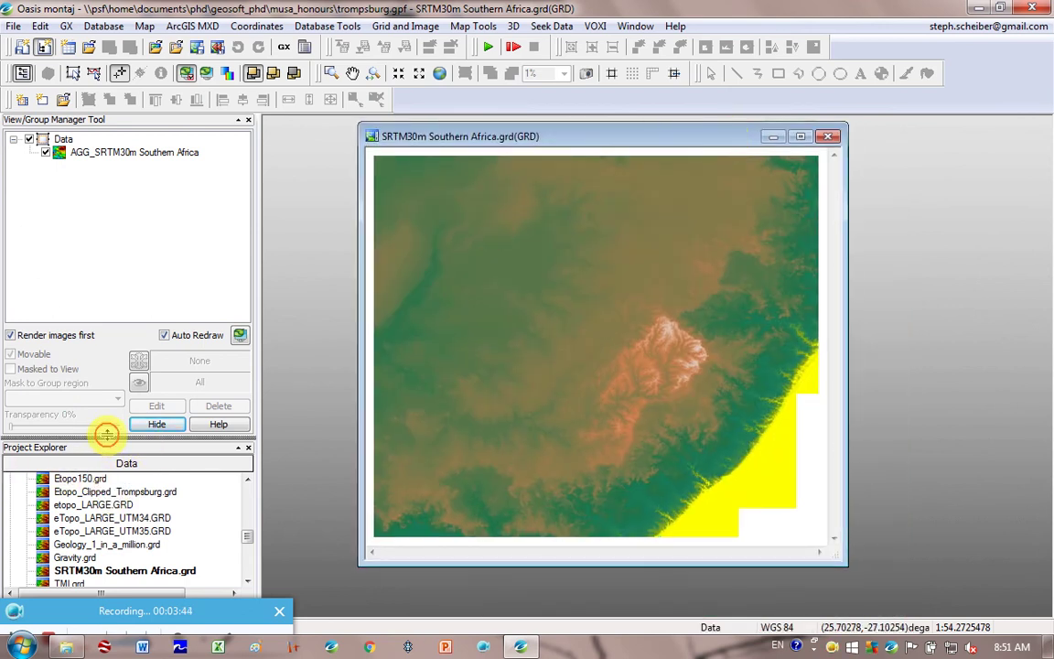
scroll(108, 213, down, 5)
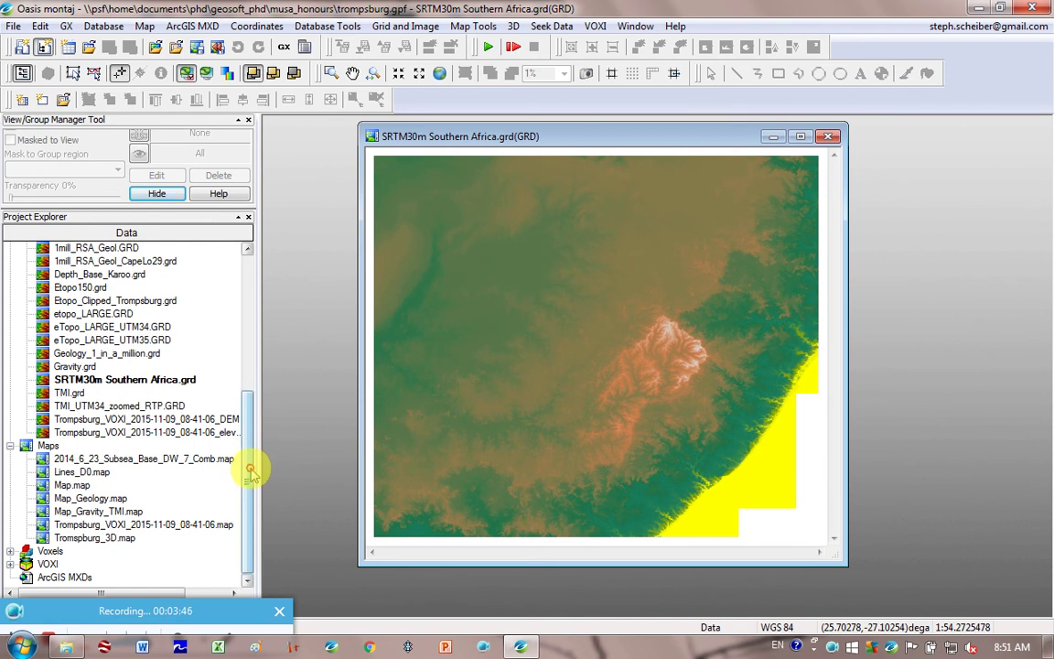
drag(258, 463, 255, 400)
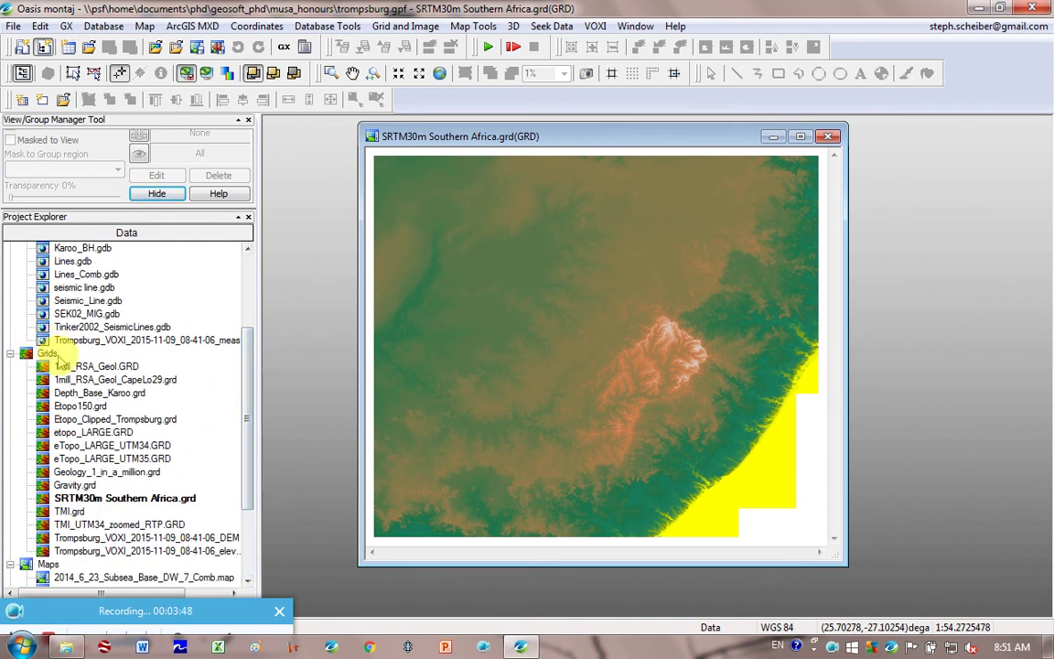
click(114, 497)
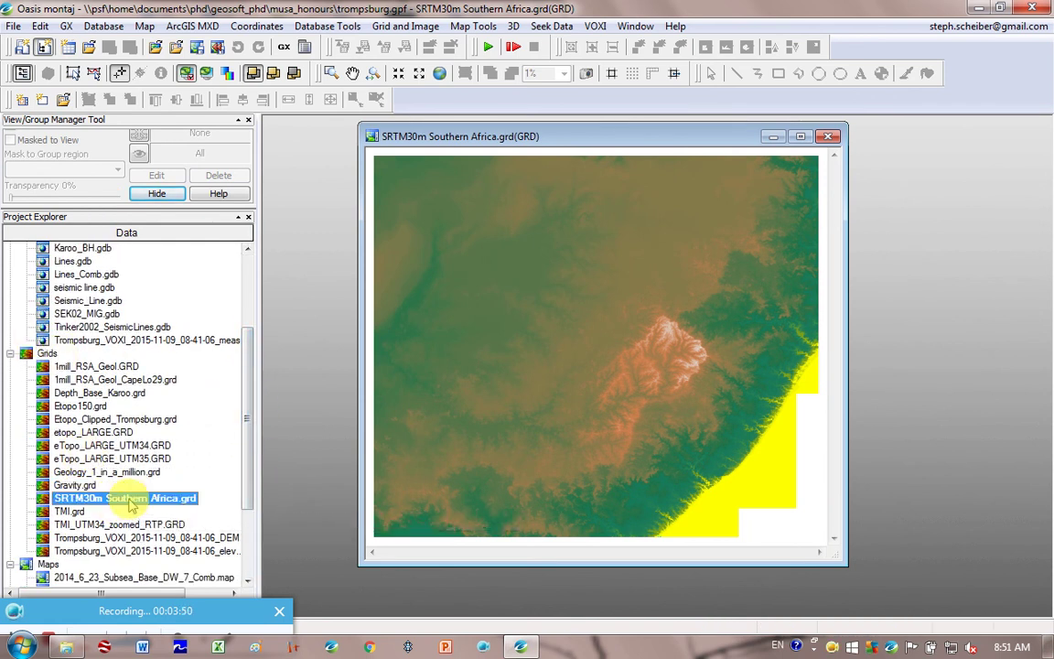
click(494, 130)
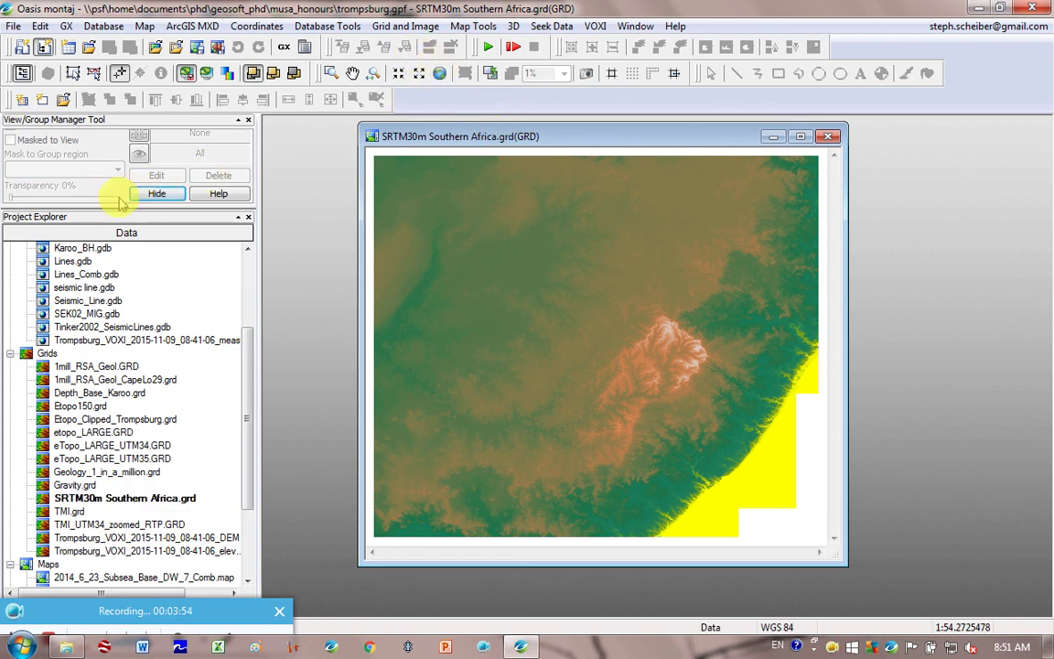
drag(111, 203, 125, 341)
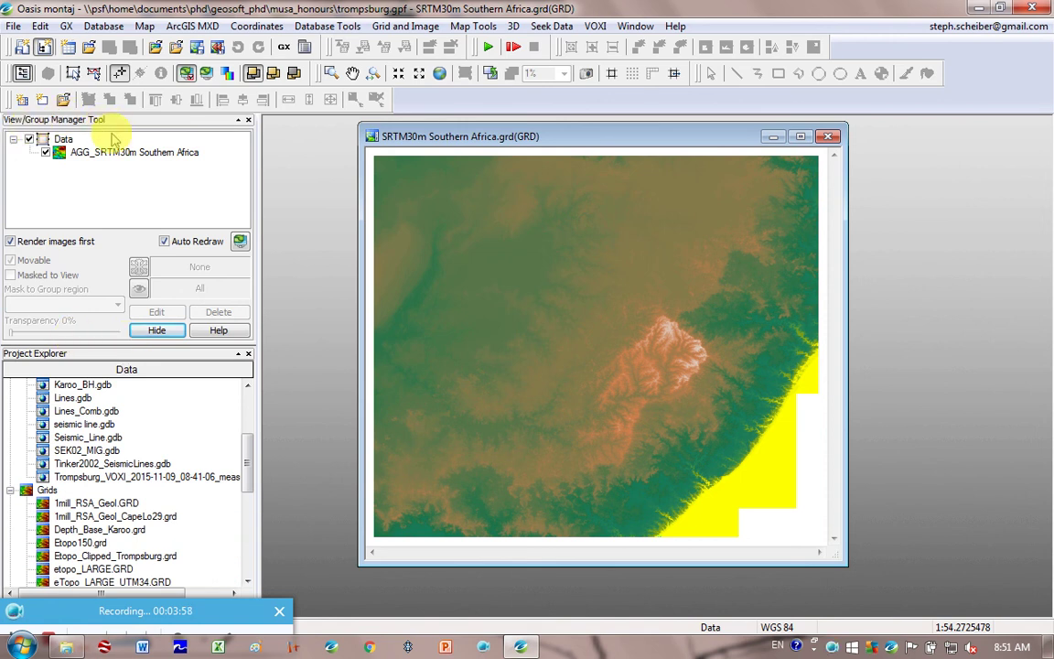
Step: Open the AGG layer's Colour Tool and move the lower limit between -5993.82 and about 1200
double_click(134, 152)
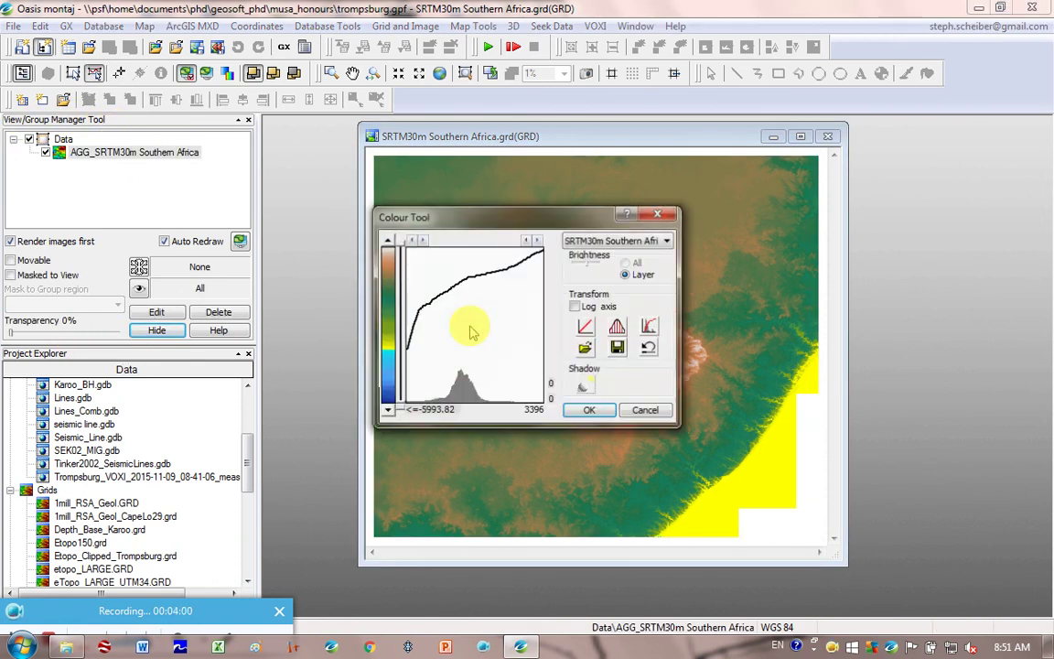
drag(400, 390, 400, 348)
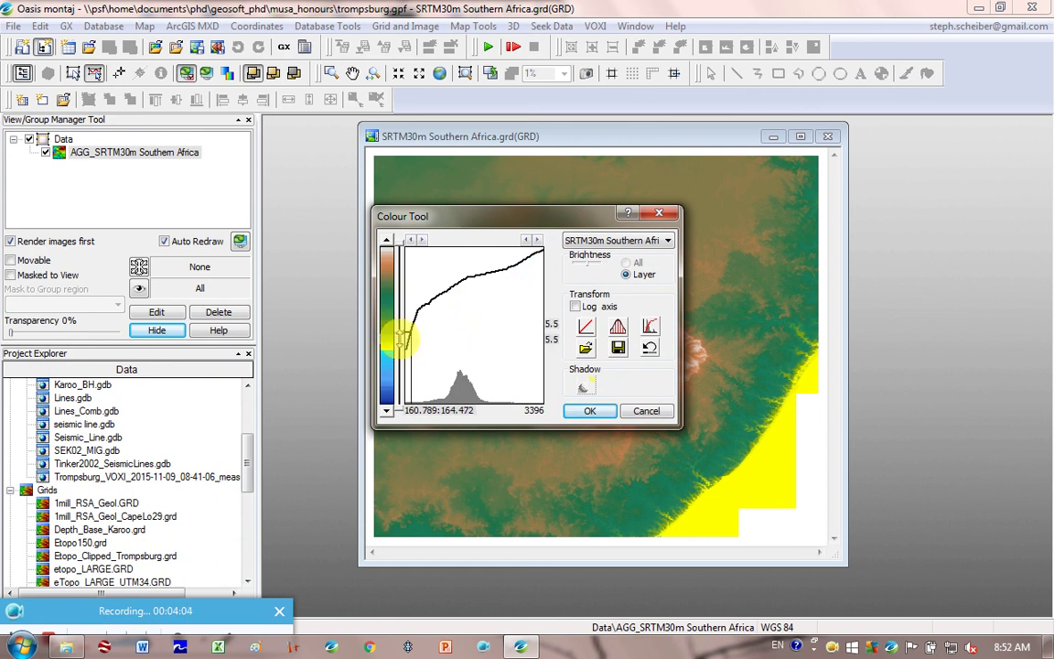
drag(400, 349, 403, 406)
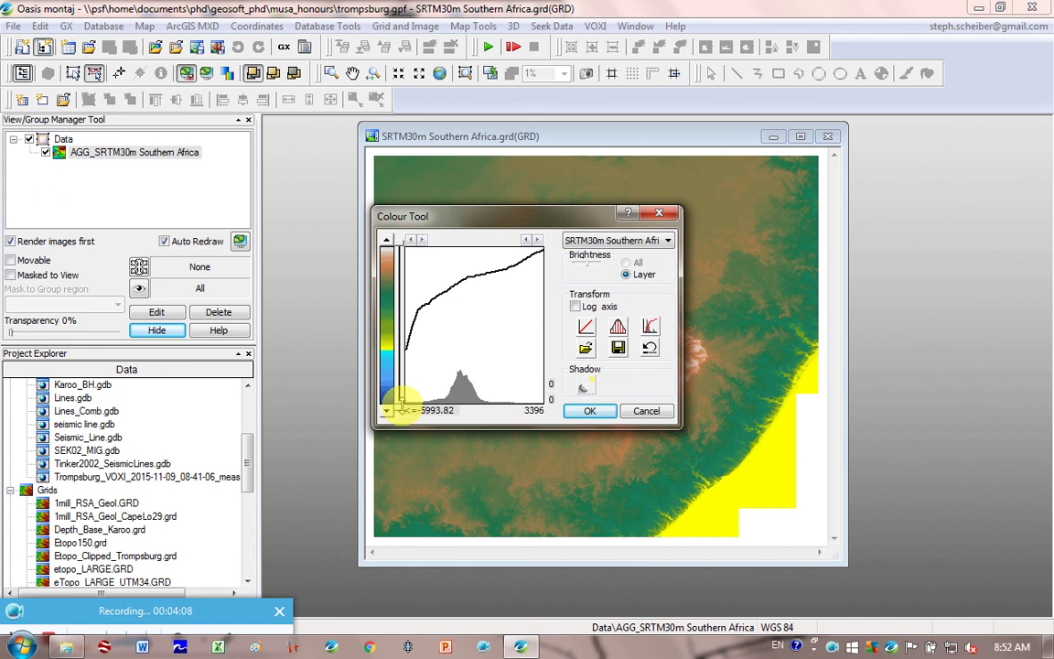
drag(403, 405, 400, 349)
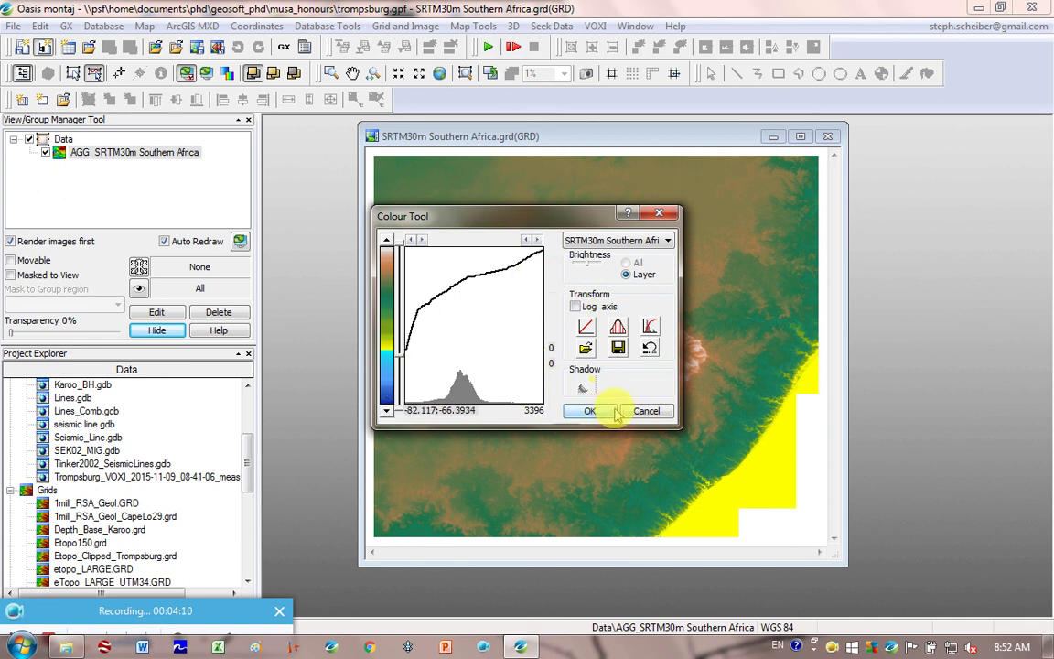
mouse_move(399, 349)
mouse_down()
mouse_move(385, 290)
mouse_move(383, 304)
mouse_move(394, 290)
mouse_move(391, 311)
mouse_move(391, 279)
mouse_up()
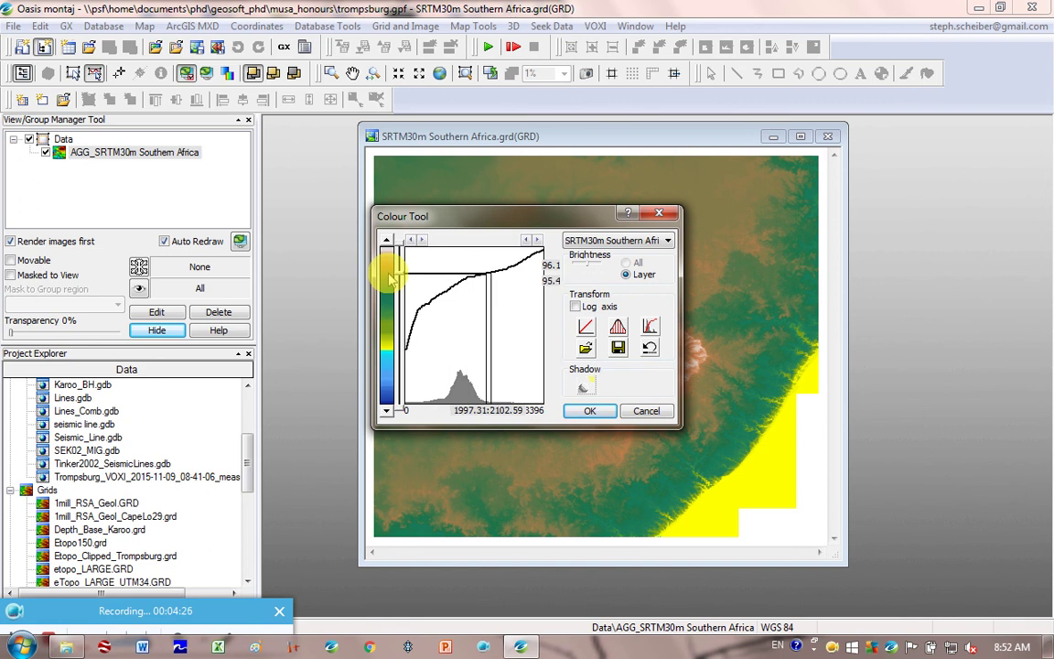
Step: Shift the colour range to about 1737–1847, then cancel to keep the original colours
drag(392, 279, 392, 282)
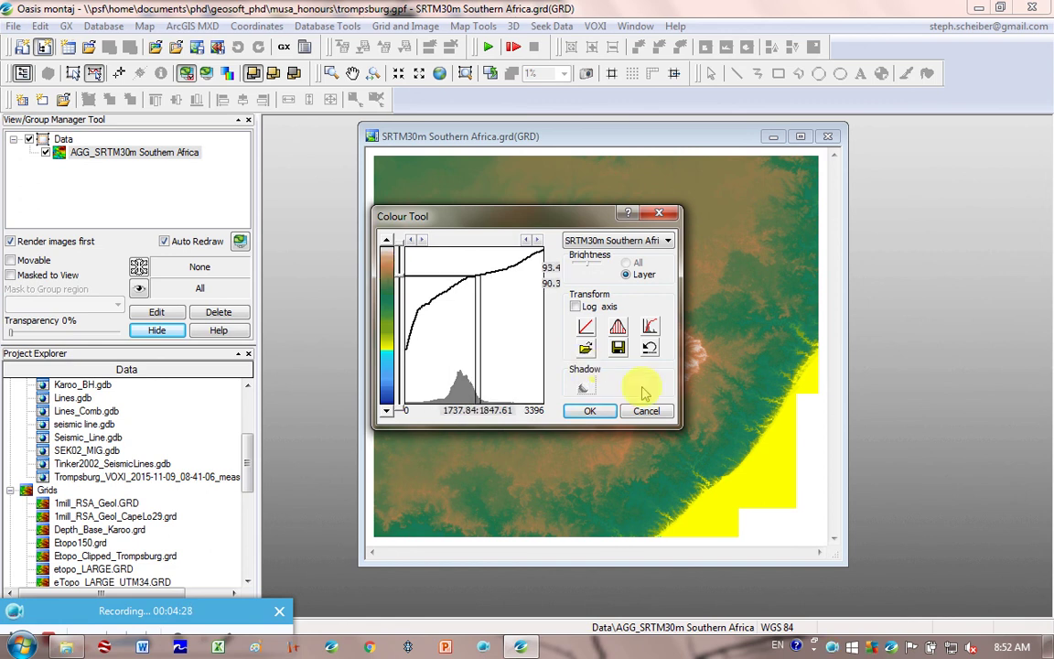
click(640, 413)
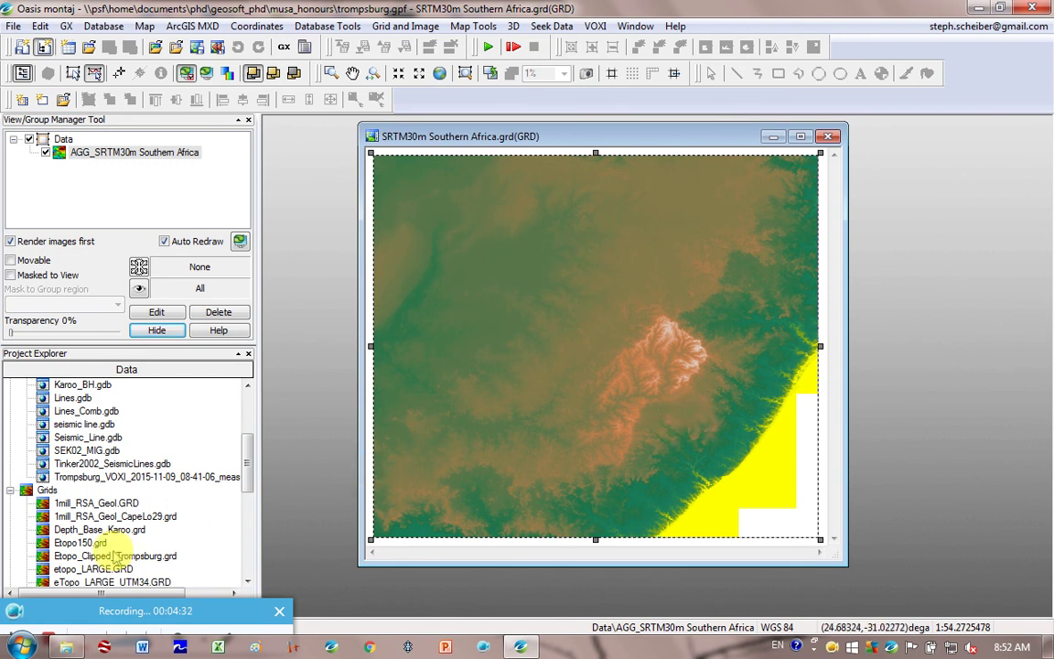
mouse_move(85, 612)
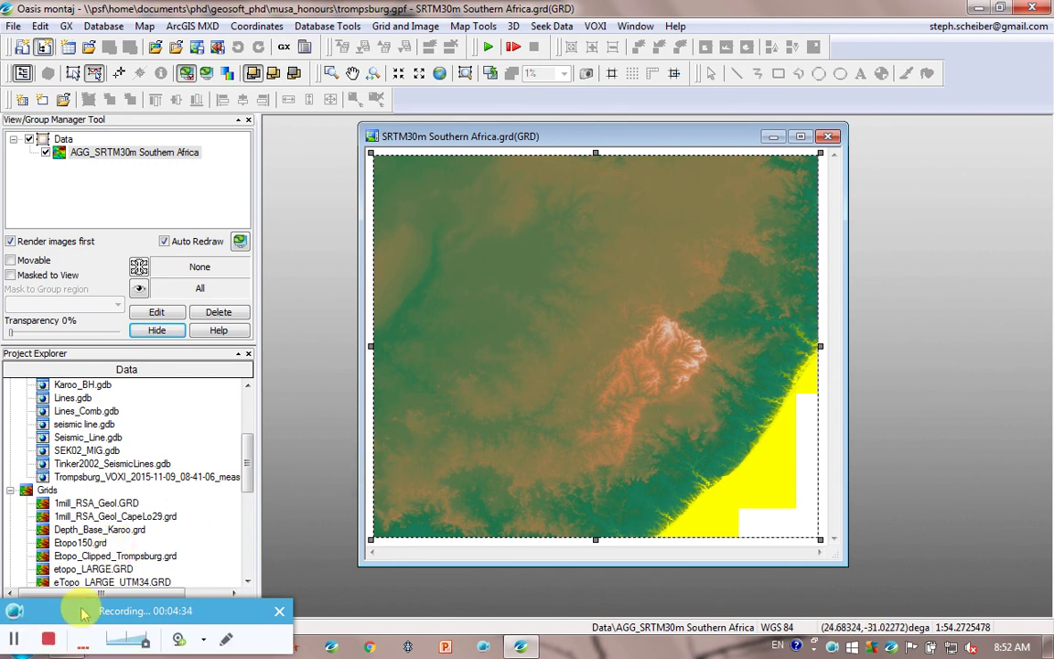